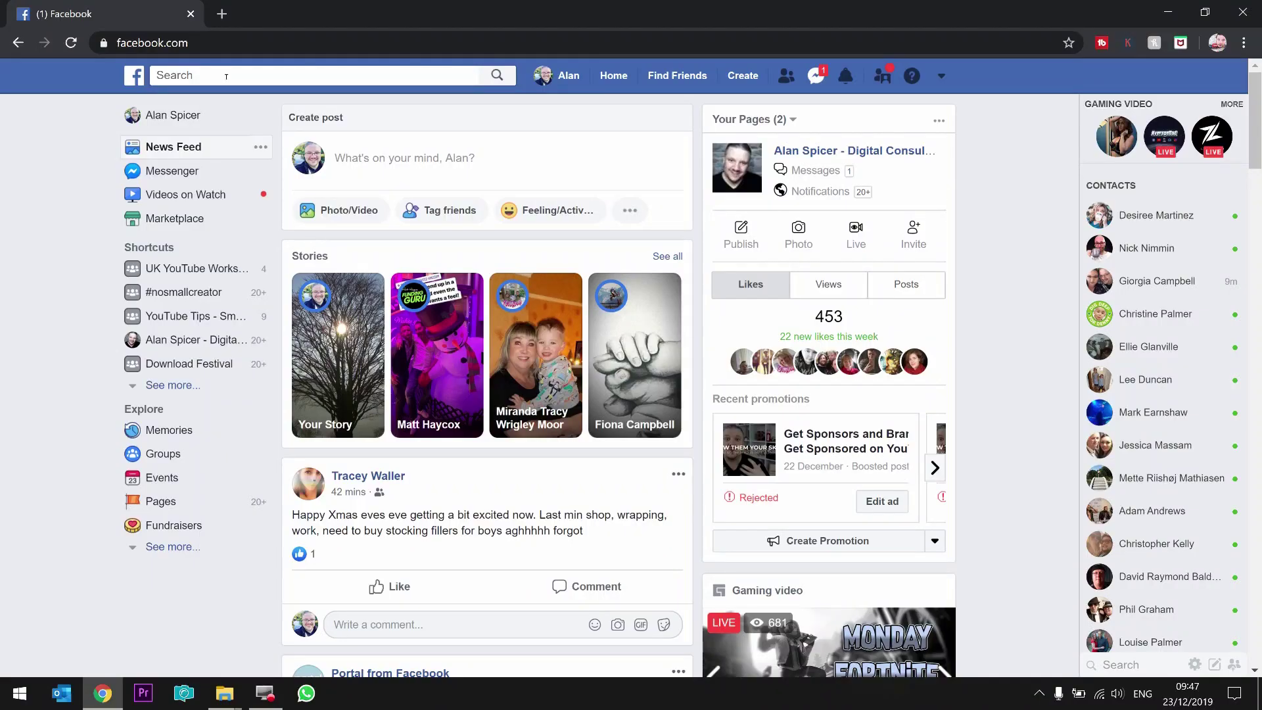
# Step: Find Creator Studio through Facebook search, go to it, and look over the Home dashboard
pyautogui.click(228, 74)
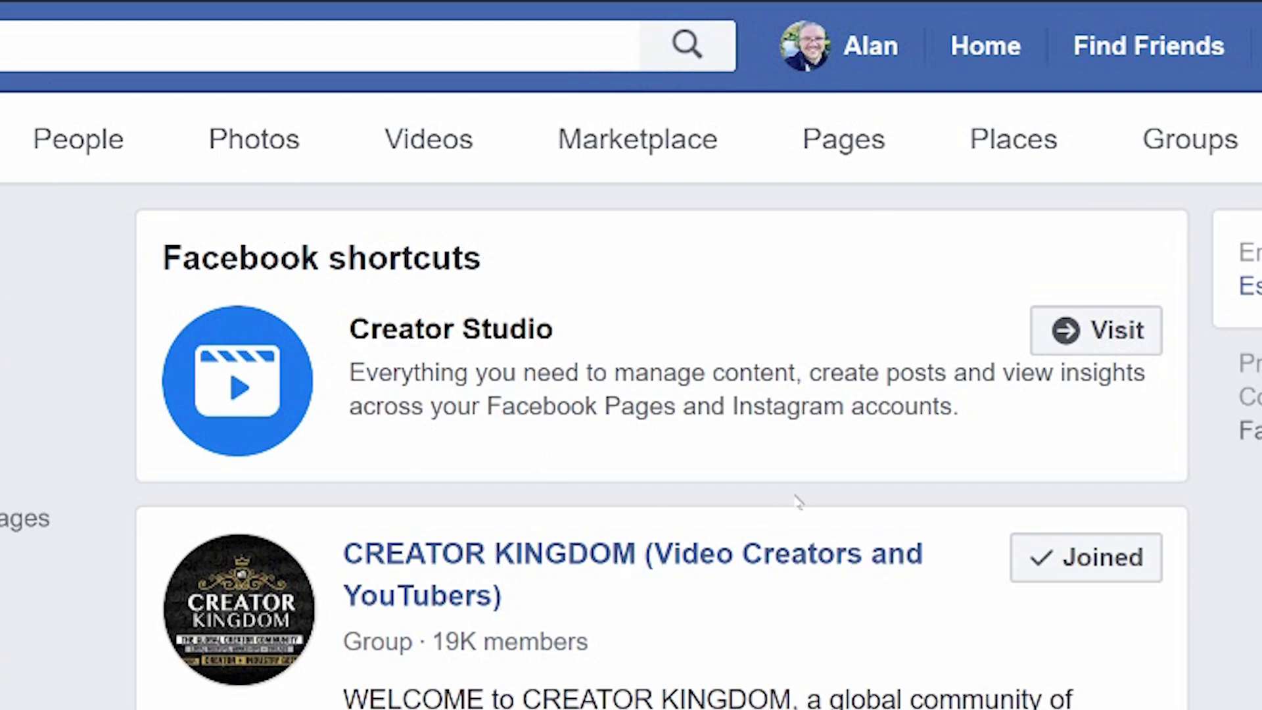
pyautogui.click(1086, 327)
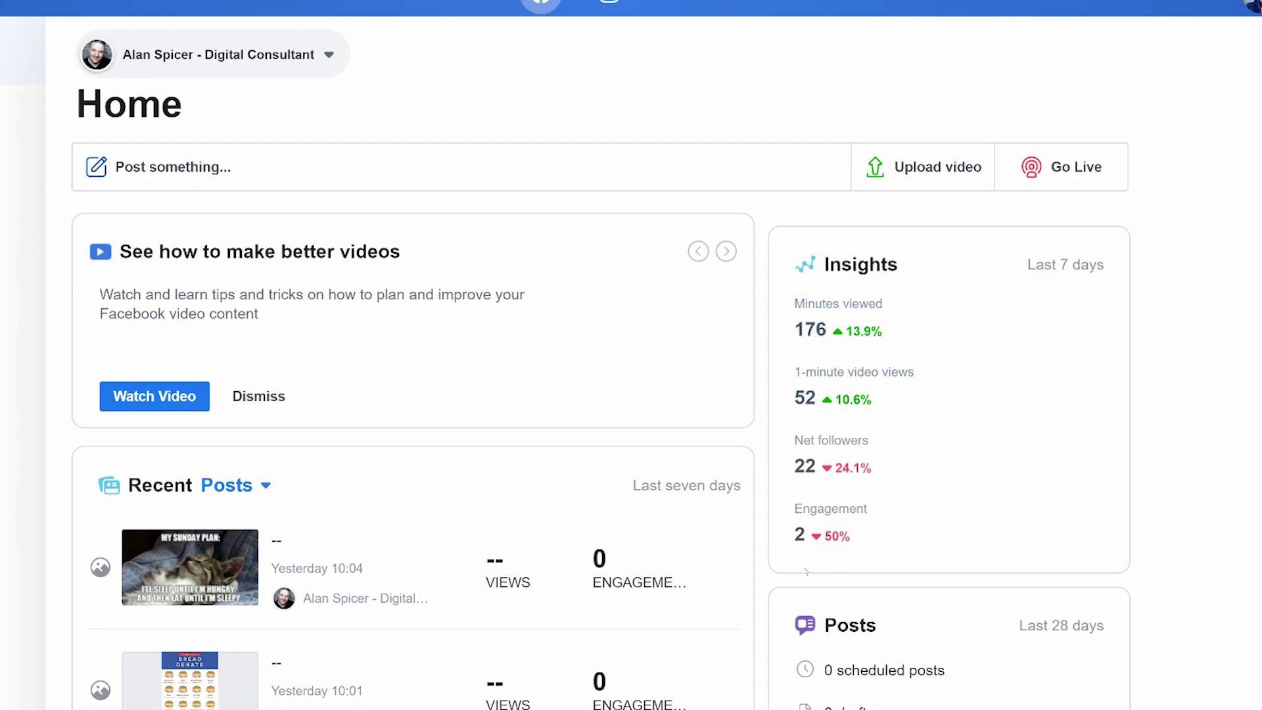
pyautogui.scroll(-10, 413, 394)
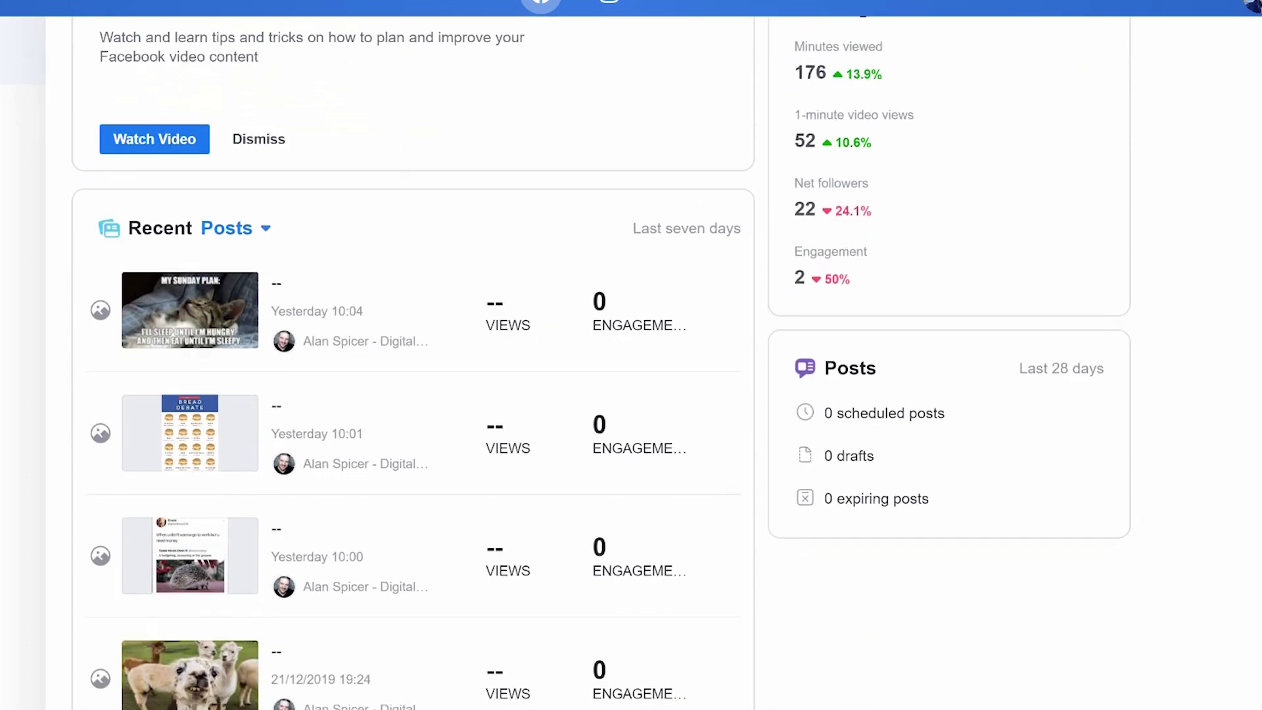
pyautogui.scroll(10, 388, 167)
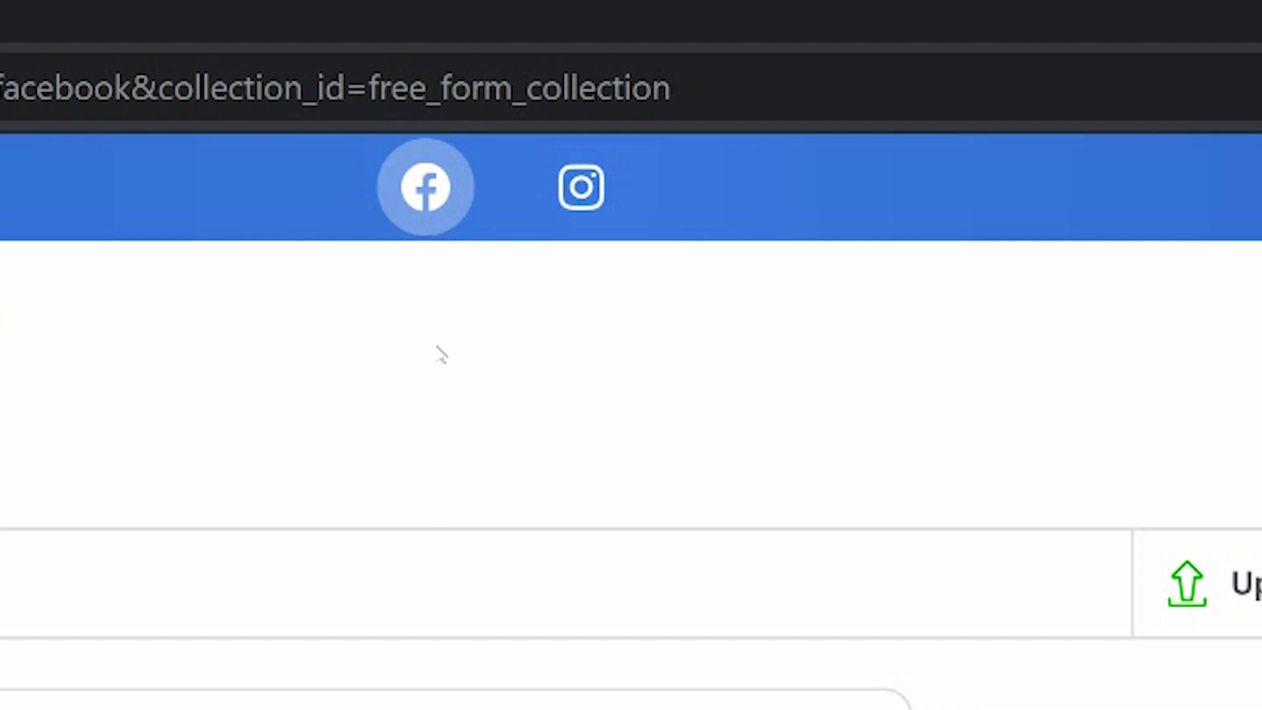
# Step: Switch to the Instagram account, browse its Video, Carousel and All posts, then start a new feed post
pyautogui.click(588, 186)
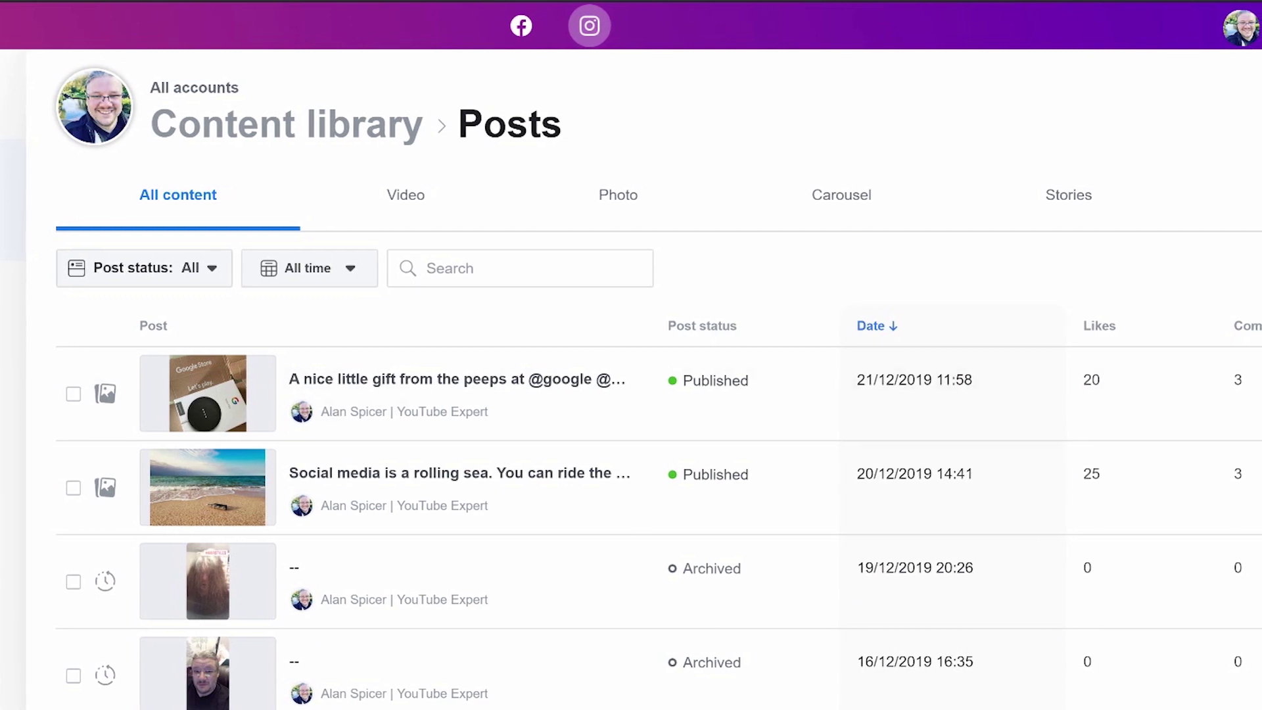
pyautogui.scroll(-5, 655, 526)
pyautogui.scroll(5, 655, 526)
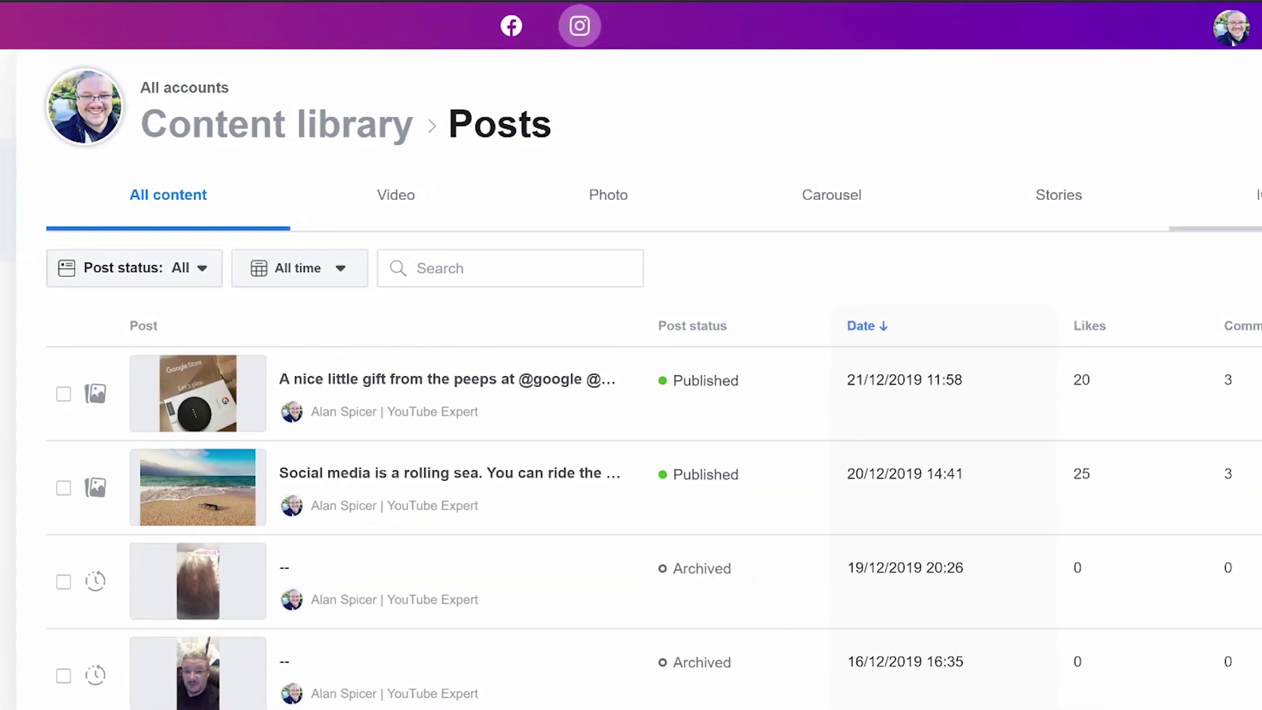
pyautogui.click(398, 195)
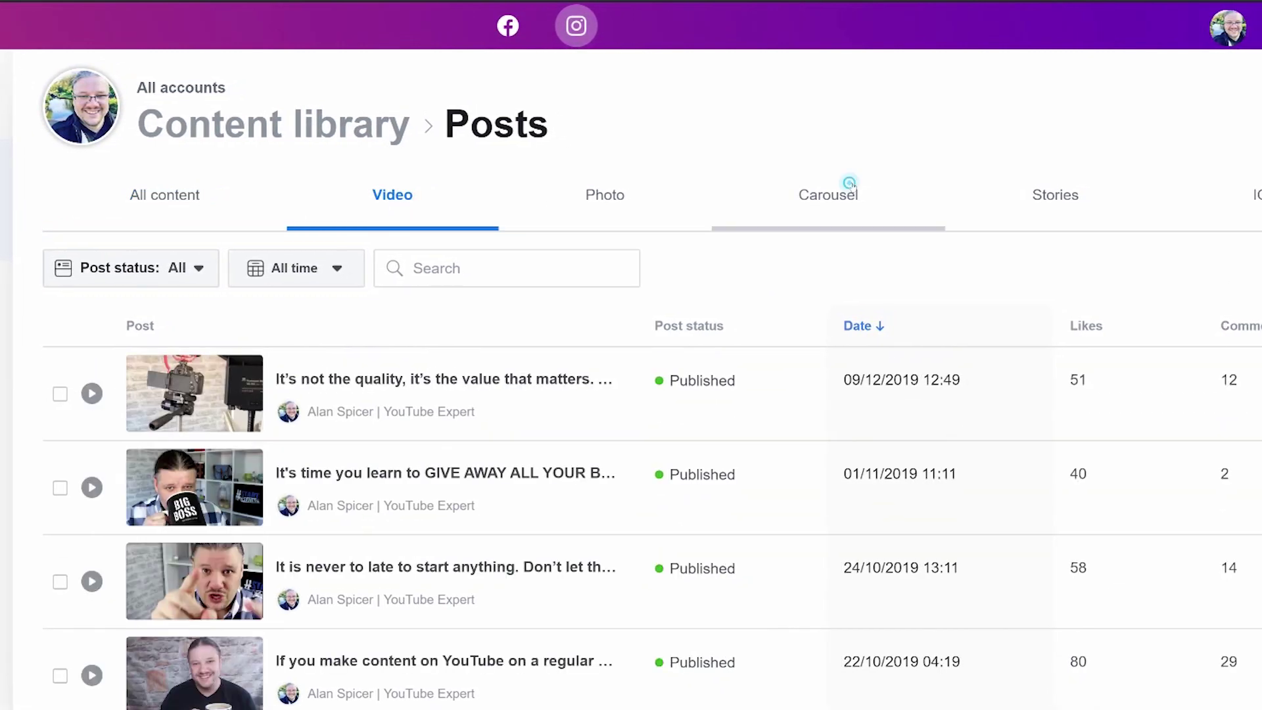
pyautogui.click(851, 186)
pyautogui.click(137, 214)
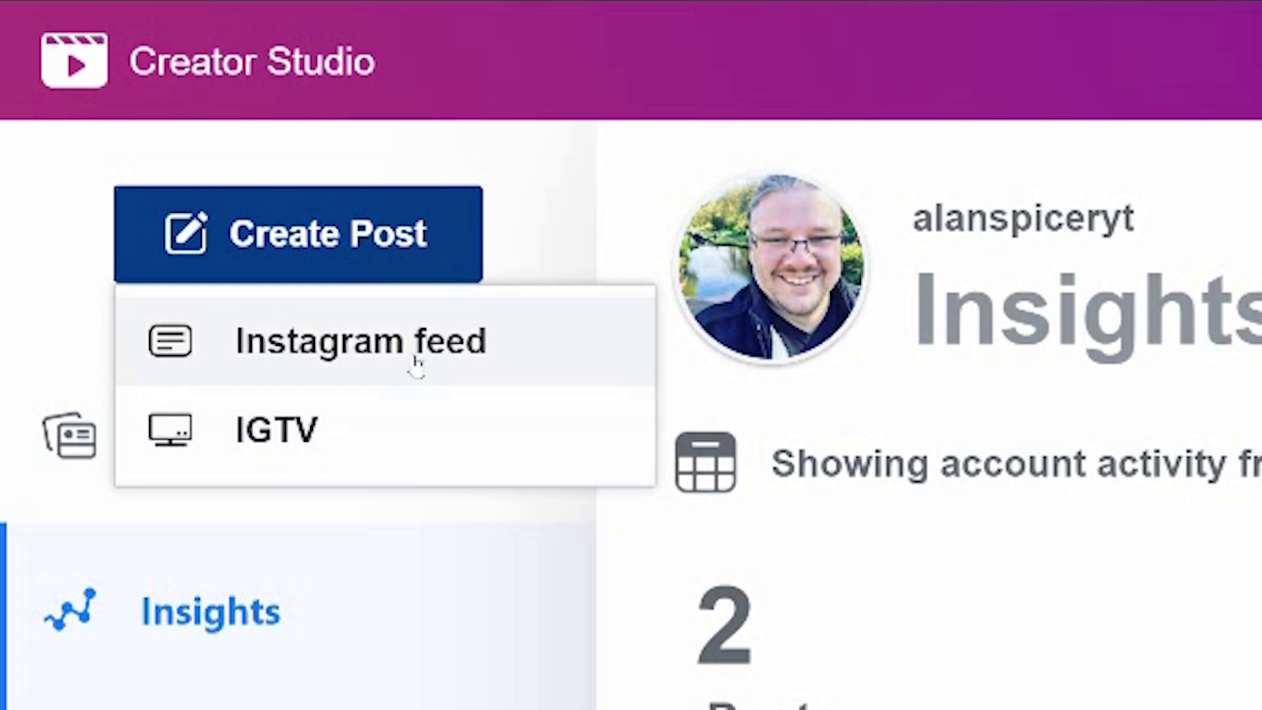
pyautogui.click(416, 362)
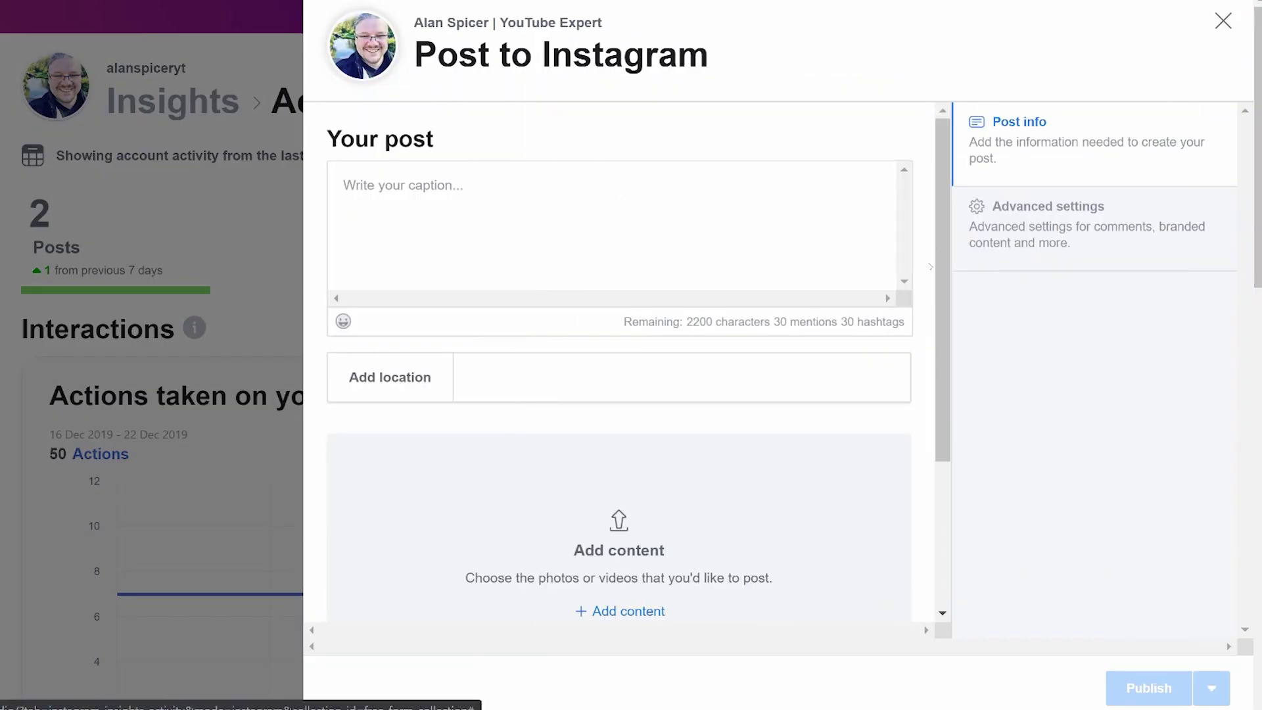
# Step: Check the Instagram feed post form's caption and location fields, and bring up the Add content photo options
pyautogui.moveTo(943, 276); pyautogui.dragTo(955, 501)
pyautogui.click(993, 119)
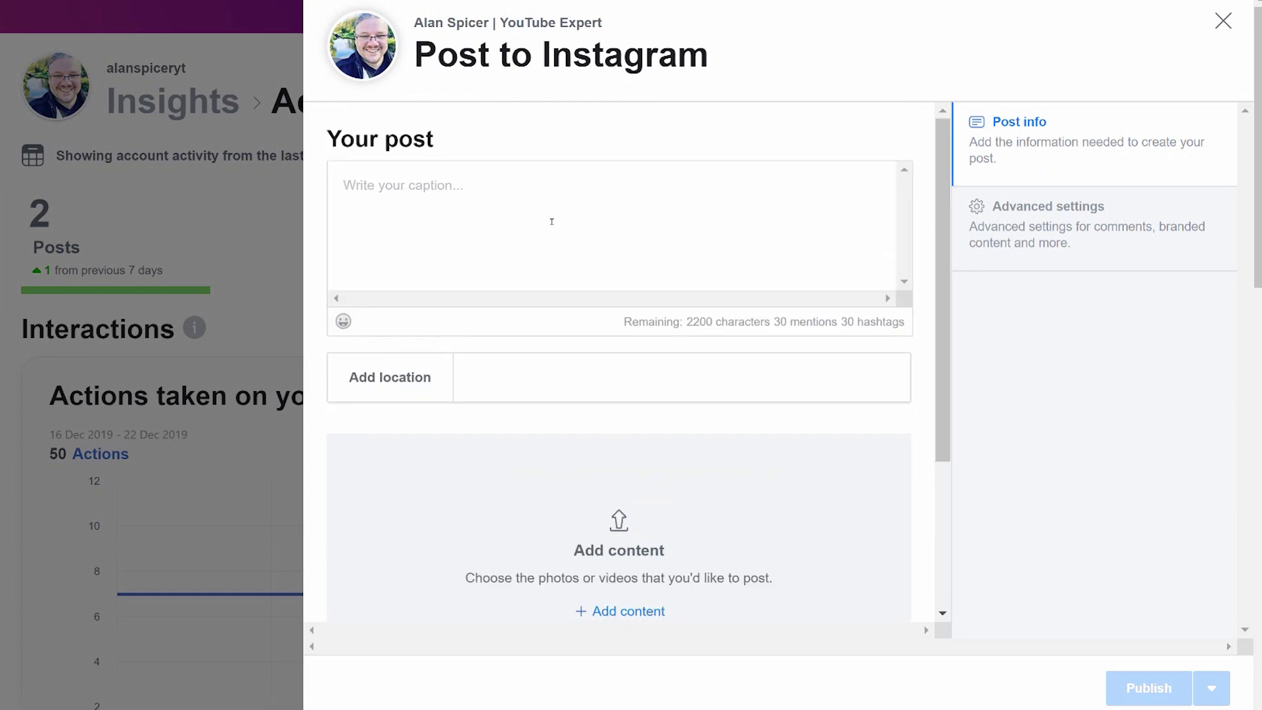
pyautogui.click(736, 378)
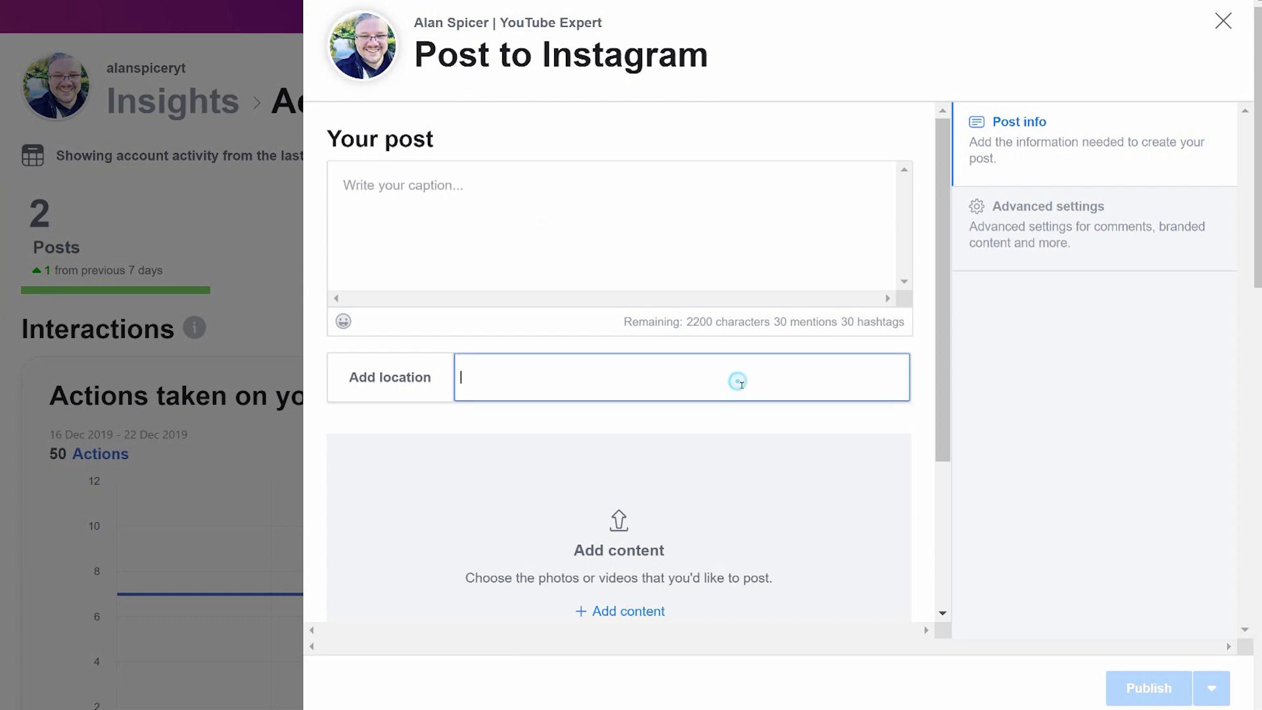
pyautogui.moveTo(941, 233); pyautogui.dragTo(945, 408)
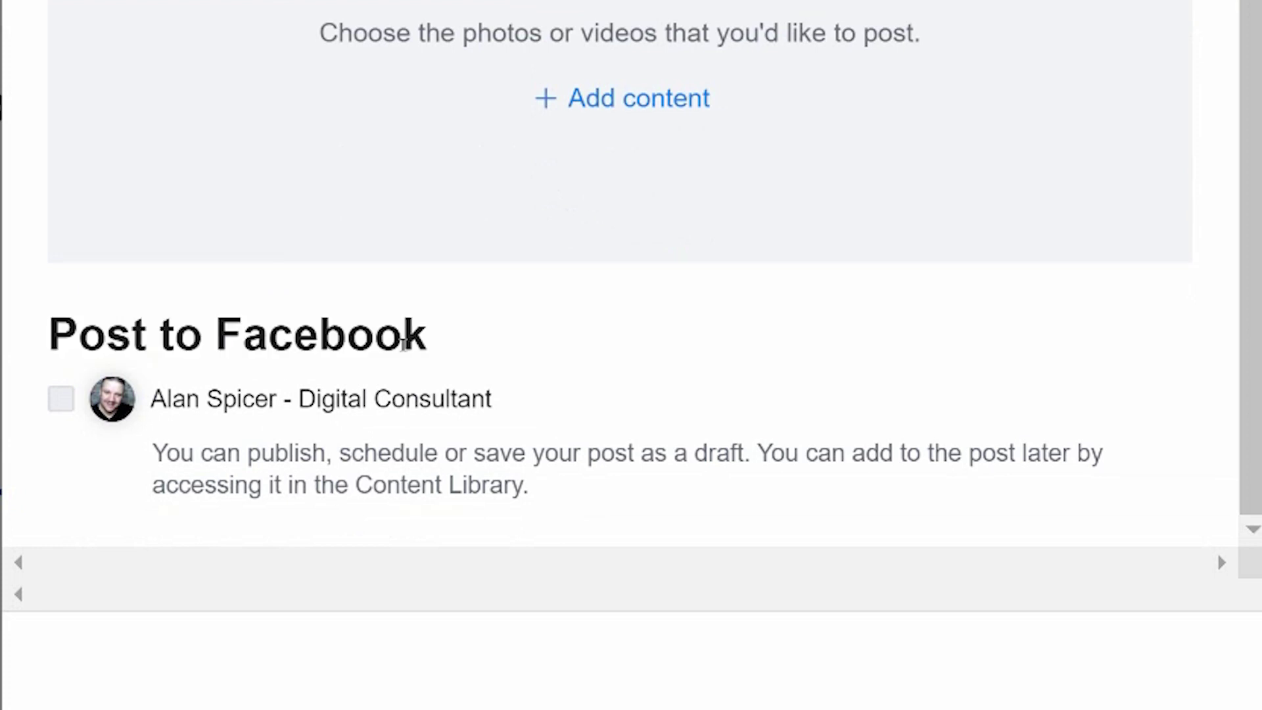
pyautogui.click(718, 584)
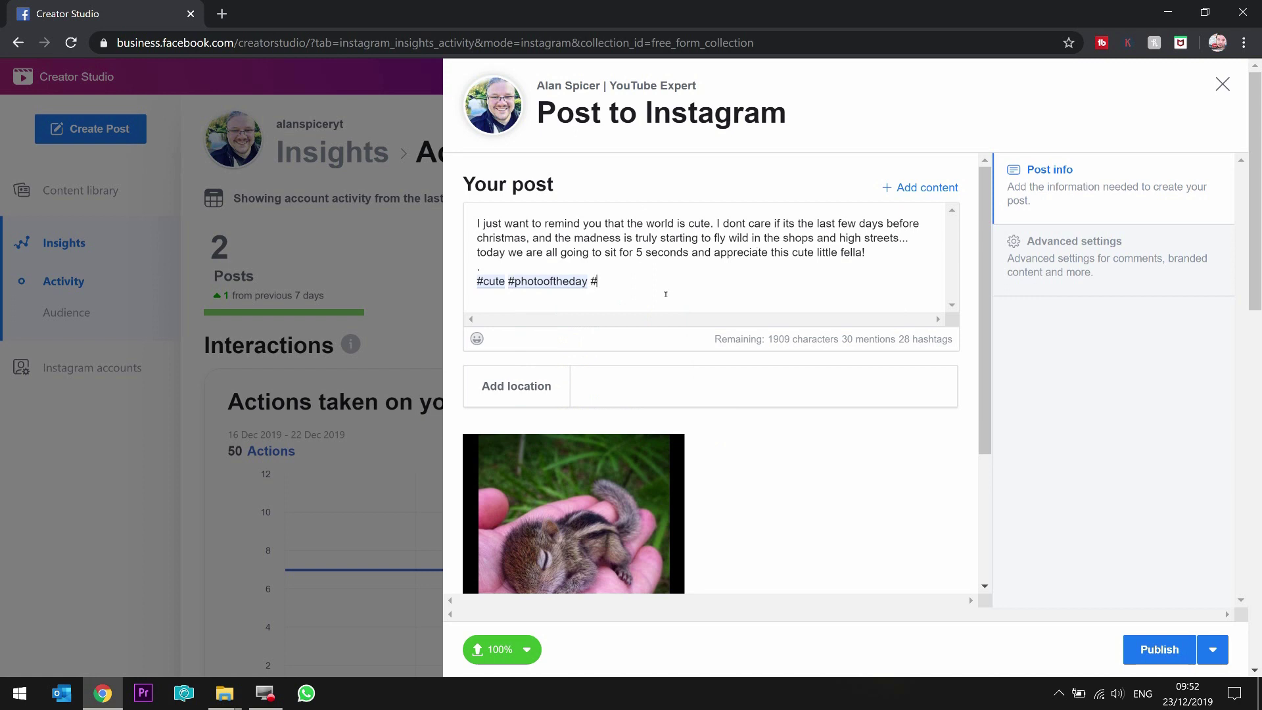
# Step: Remove a stray 'p' and paste hashtags #fluffy #chipmunk #petsofinstagram #pets #petstagram into the caption
pyautogui.write('p')
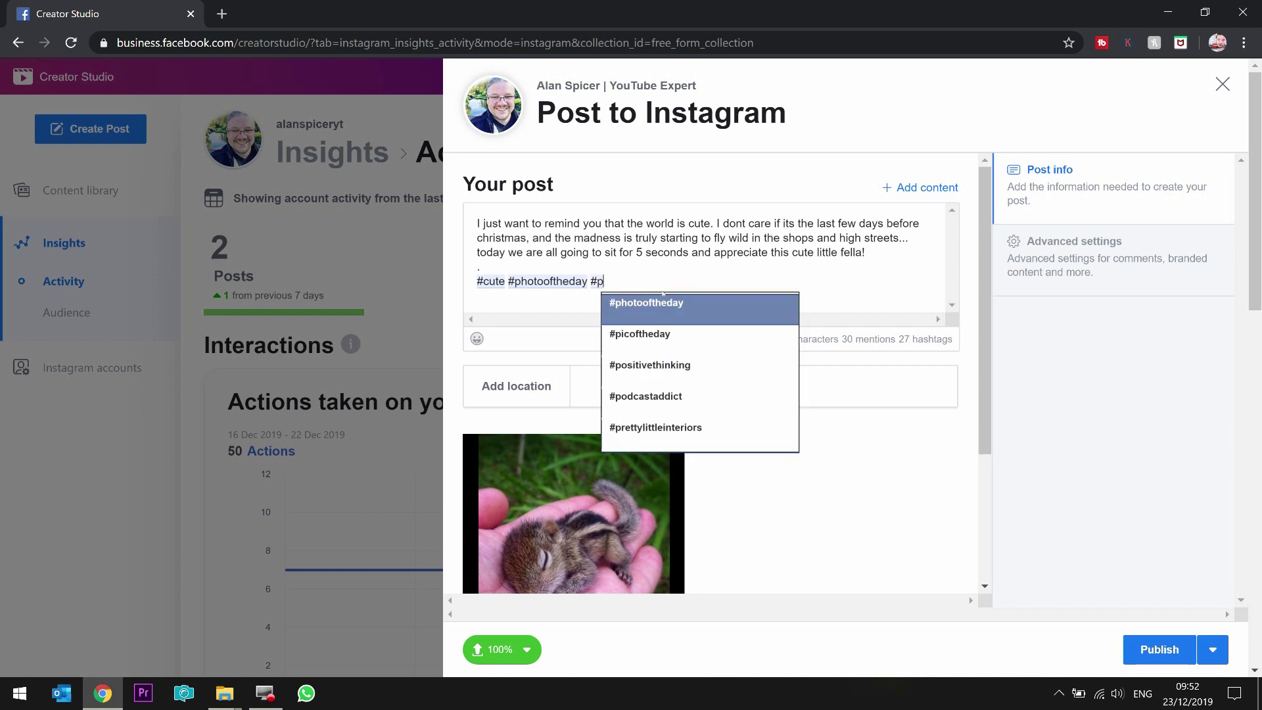
pyautogui.press('BackSpace')
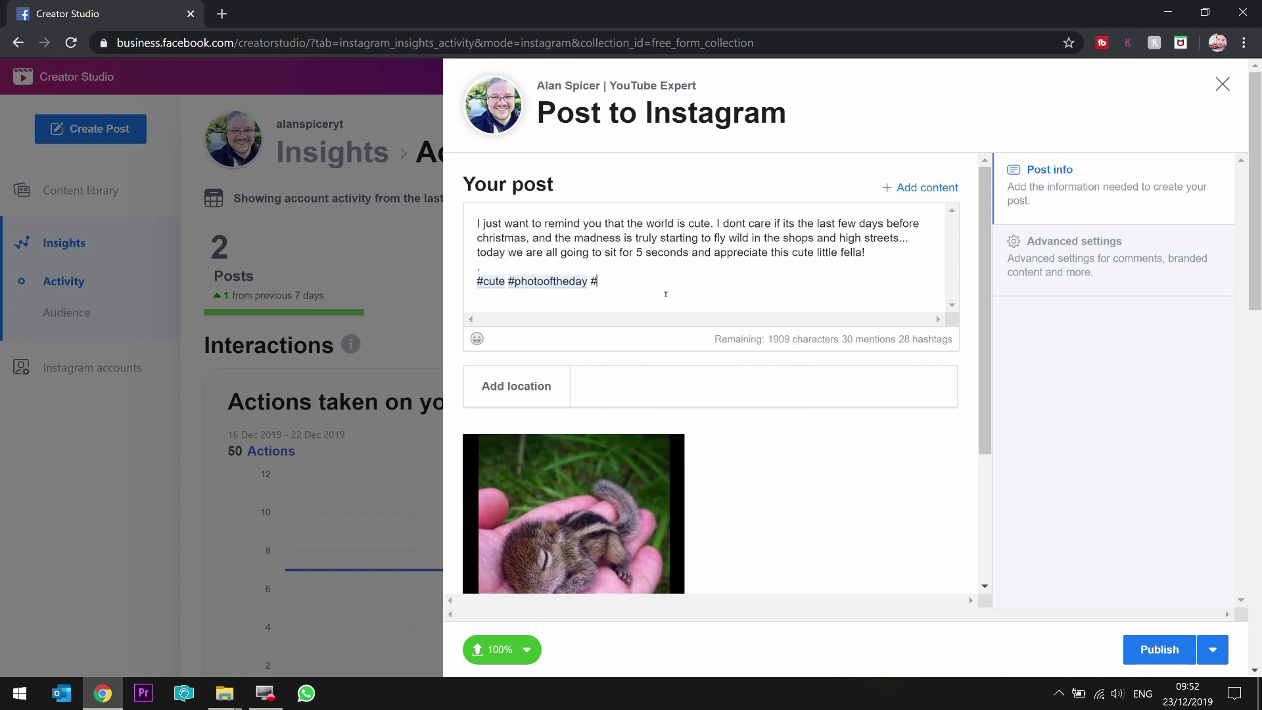
pyautogui.write('fluffy #chipmunk #petsofinstagram #pets #petstagram')
# Step: Set the post location to Huddersfield and check the remaining character and hashtag counts
pyautogui.click(826, 389)
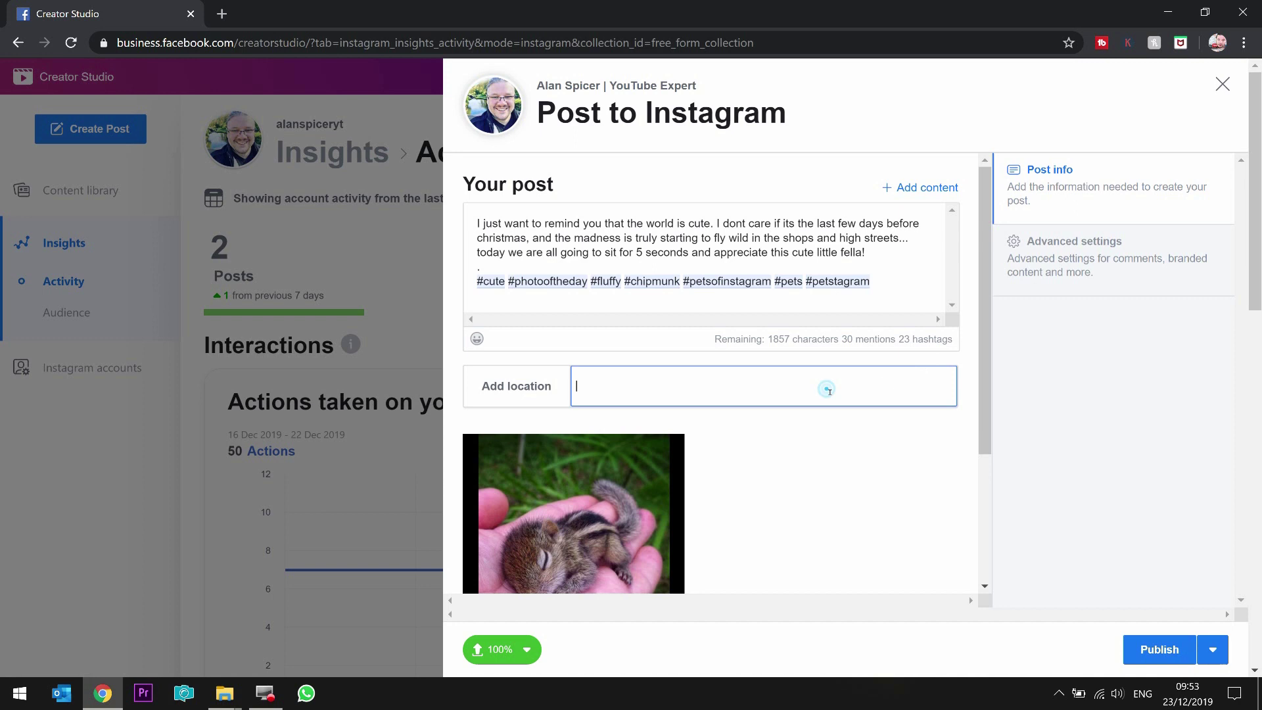
pyautogui.write('hudder')
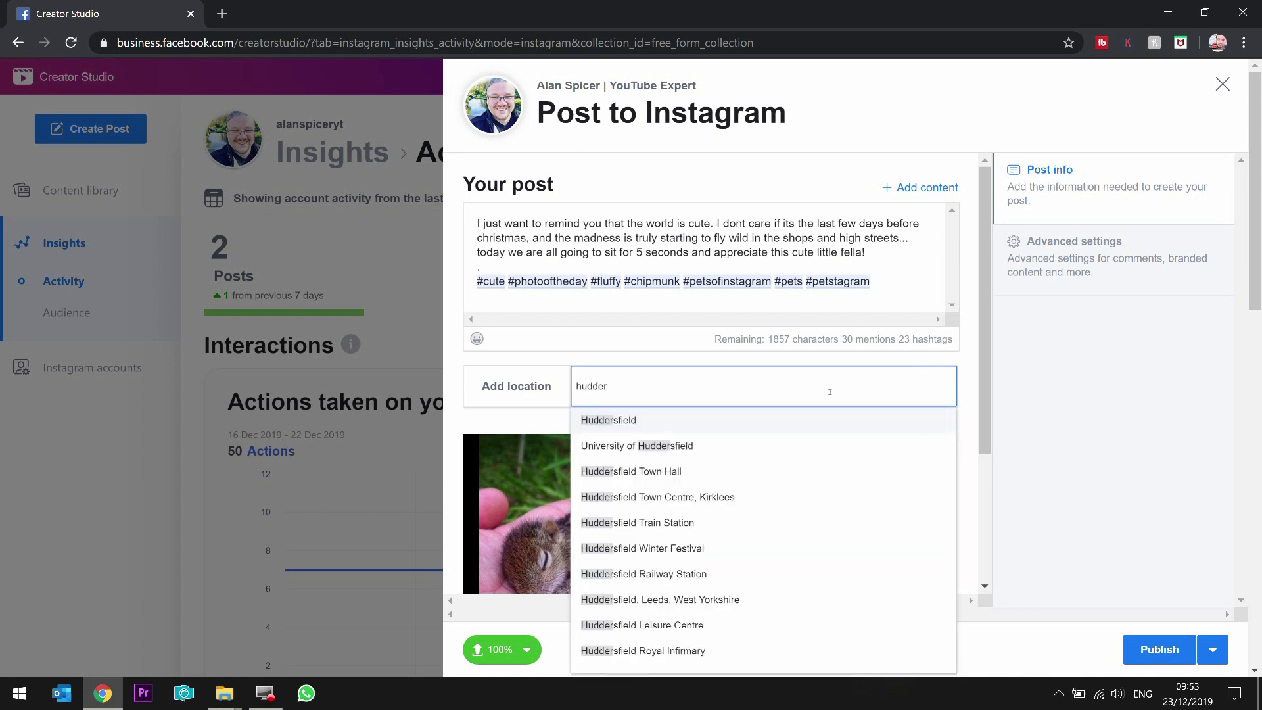
pyautogui.click(621, 419)
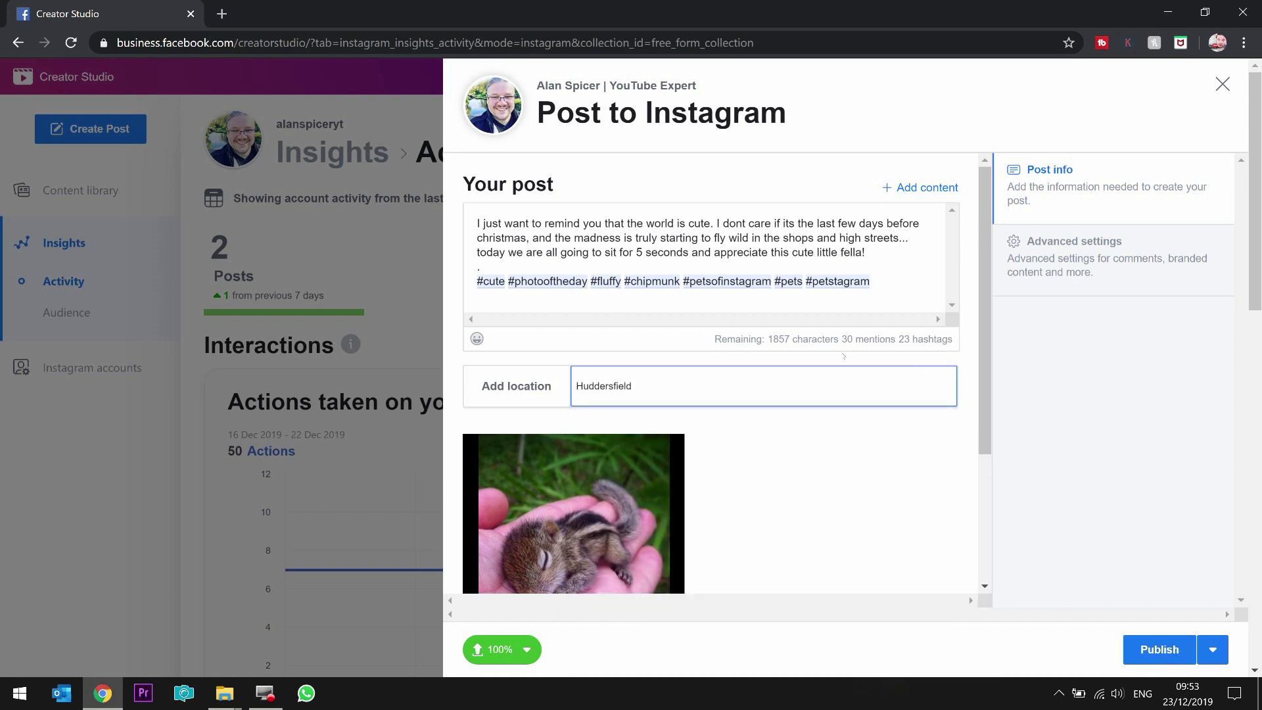
pyautogui.moveTo(769, 342); pyautogui.dragTo(951, 345)
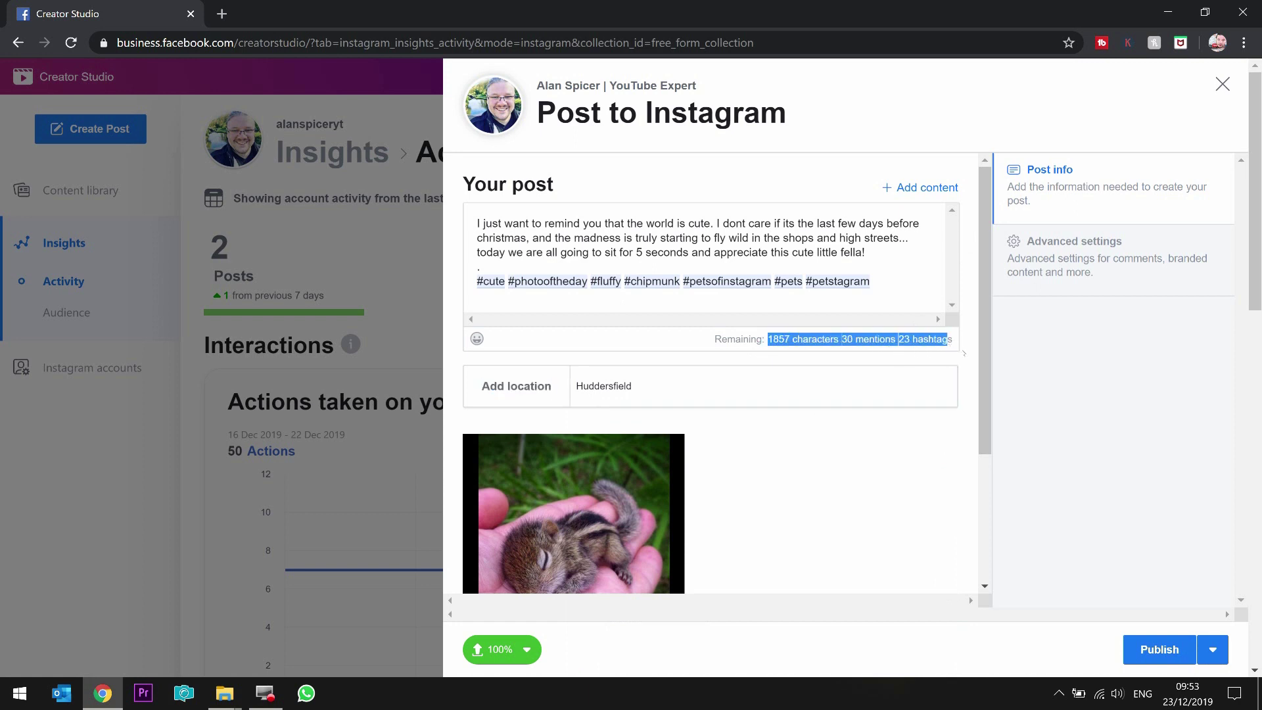
pyautogui.click(960, 350)
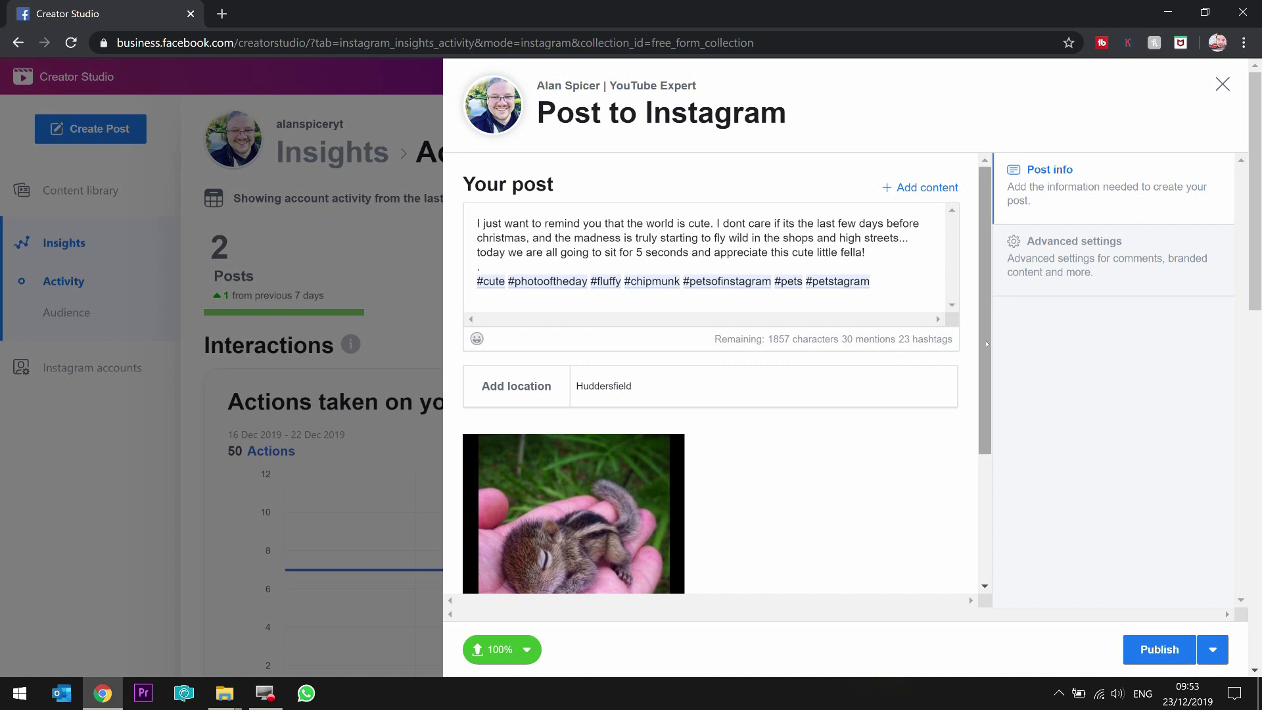
# Step: Publish the chipmunk post to Instagram and the Facebook Page, then confirm it appears on both
pyautogui.moveTo(984, 378); pyautogui.dragTo(981, 502)
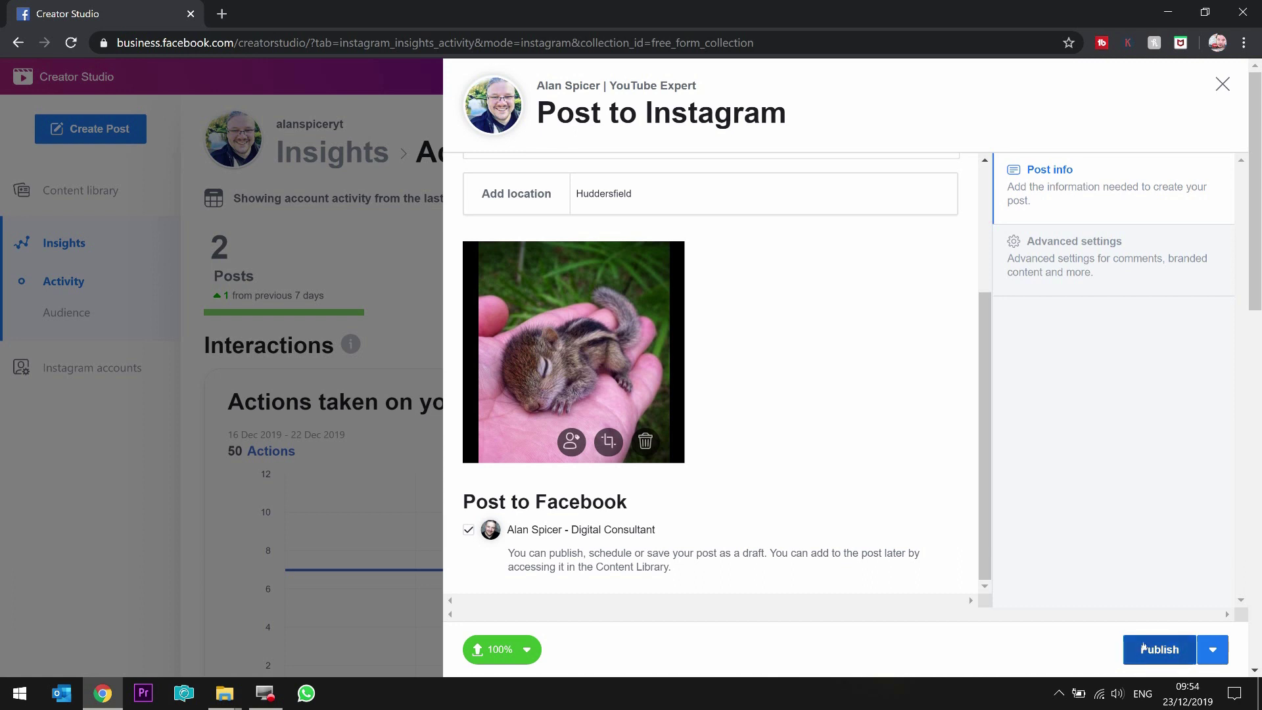
pyautogui.click(1144, 649)
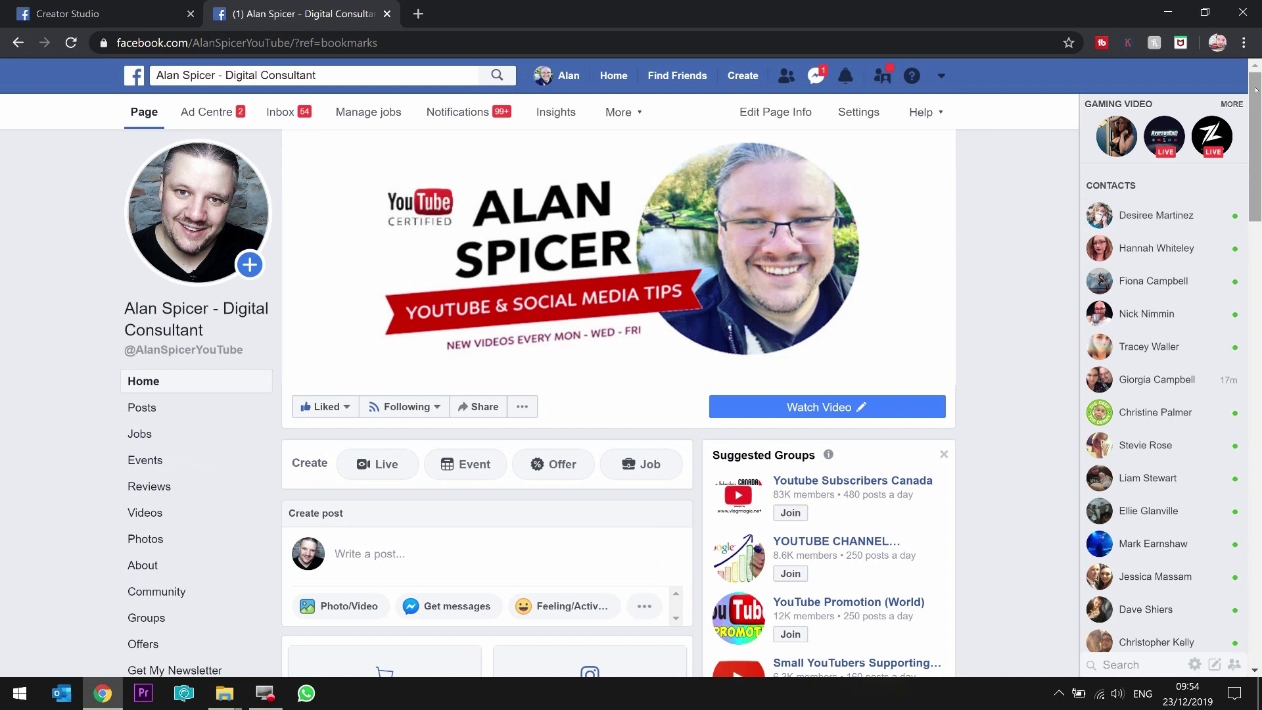
pyautogui.scroll(-12, 618, 395)
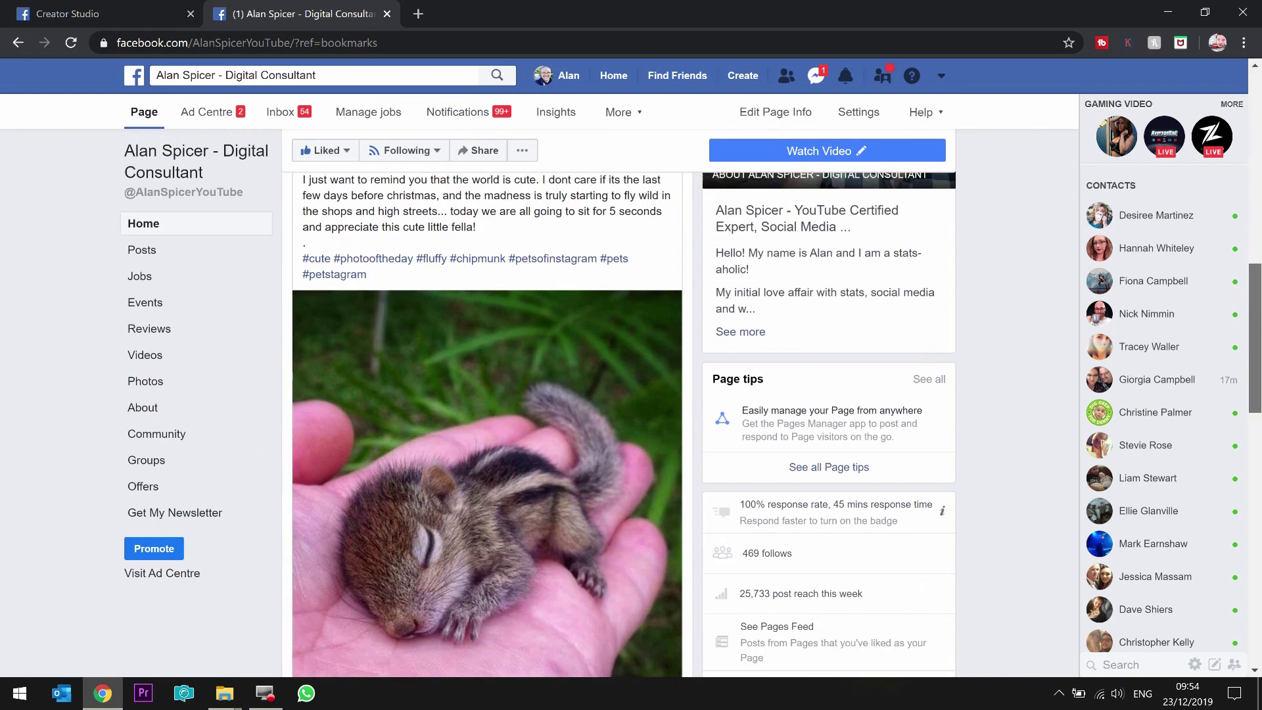
pyautogui.scroll(-1, 487, 425)
pyautogui.scroll(3, 487, 424)
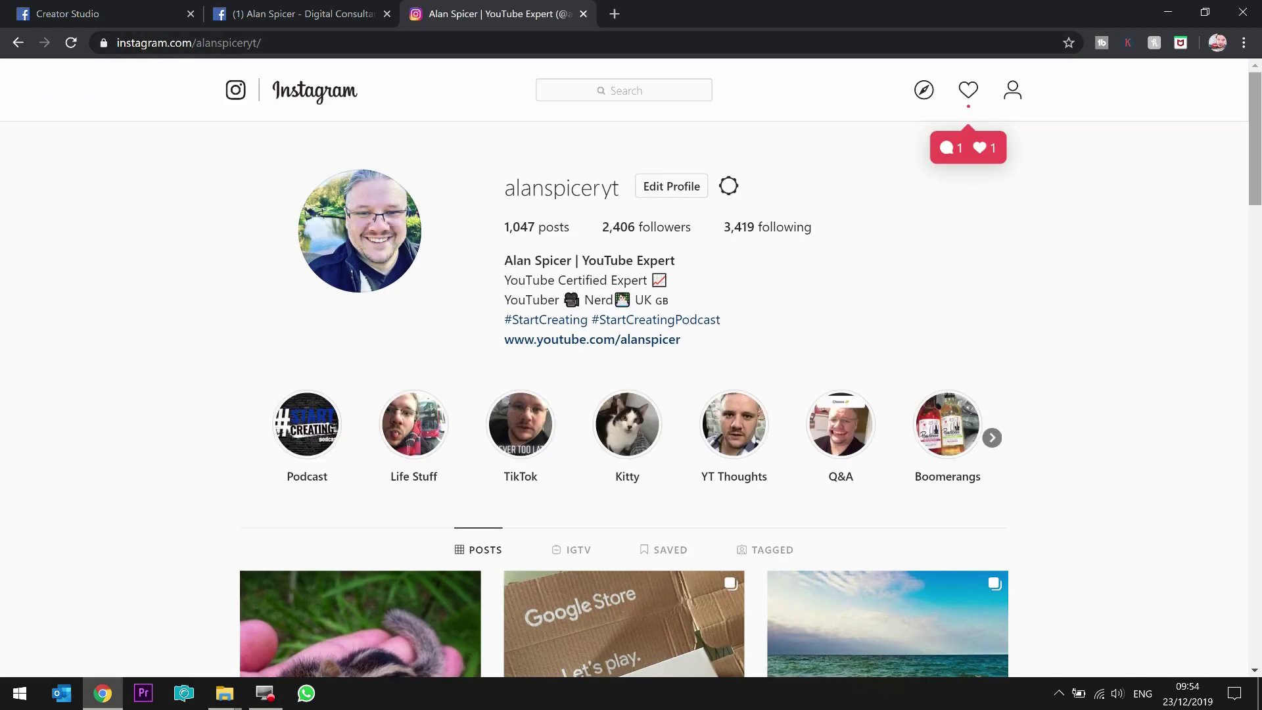
pyautogui.moveTo(1256, 177); pyautogui.dragTo(1256, 244)
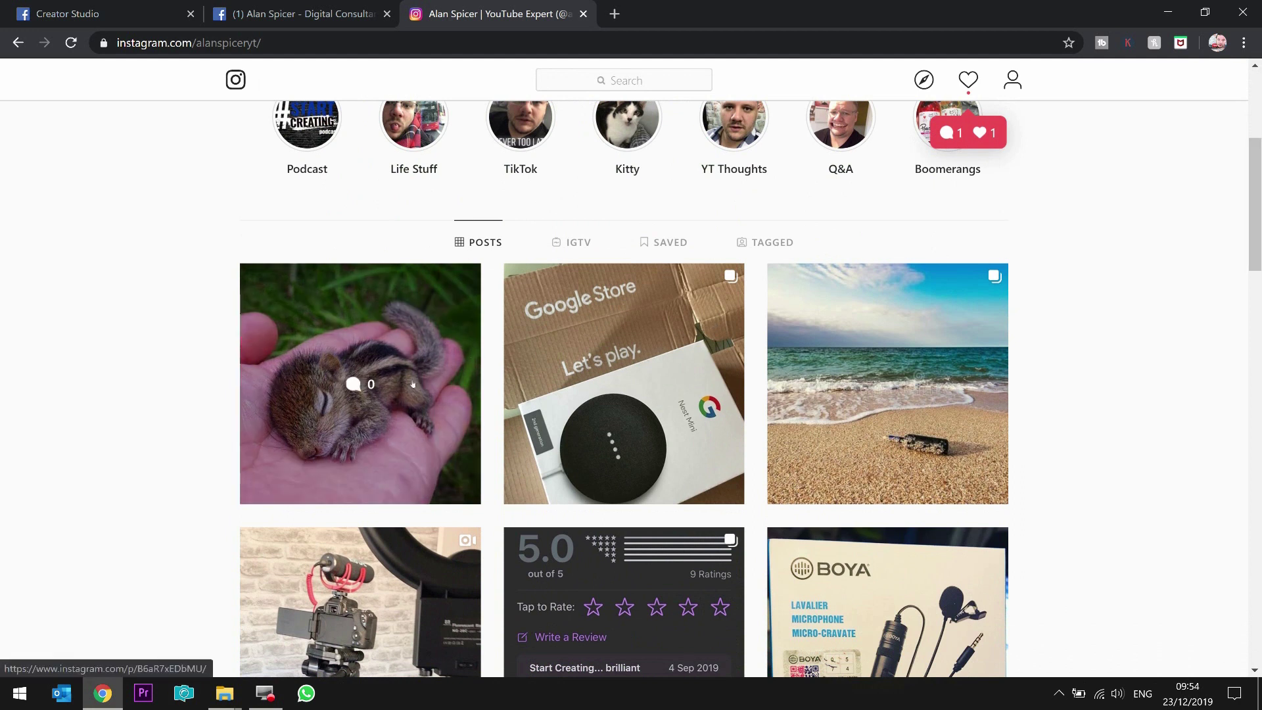